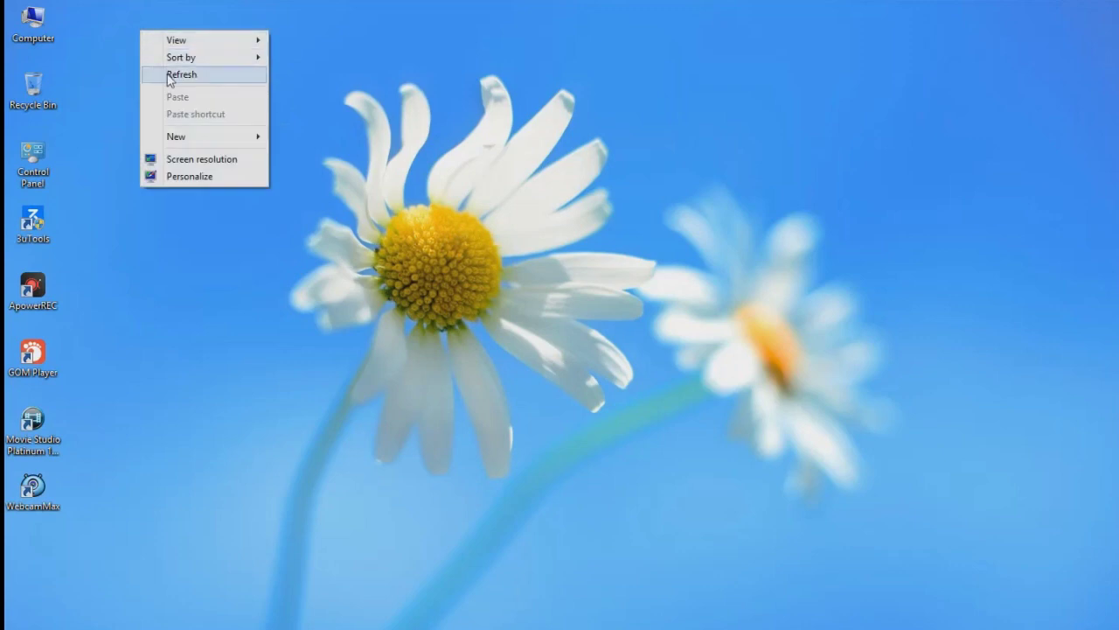
right_click(78, 19)
left_click(121, 64)
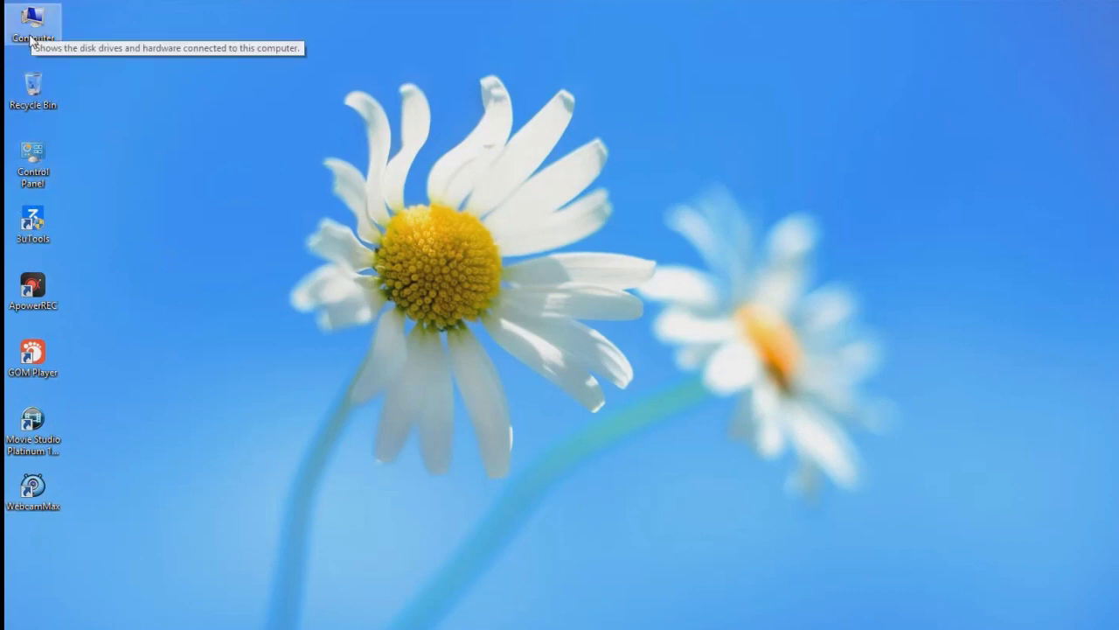
- Open the Computer window to view the available drives, and close it again
left_click(31, 37)
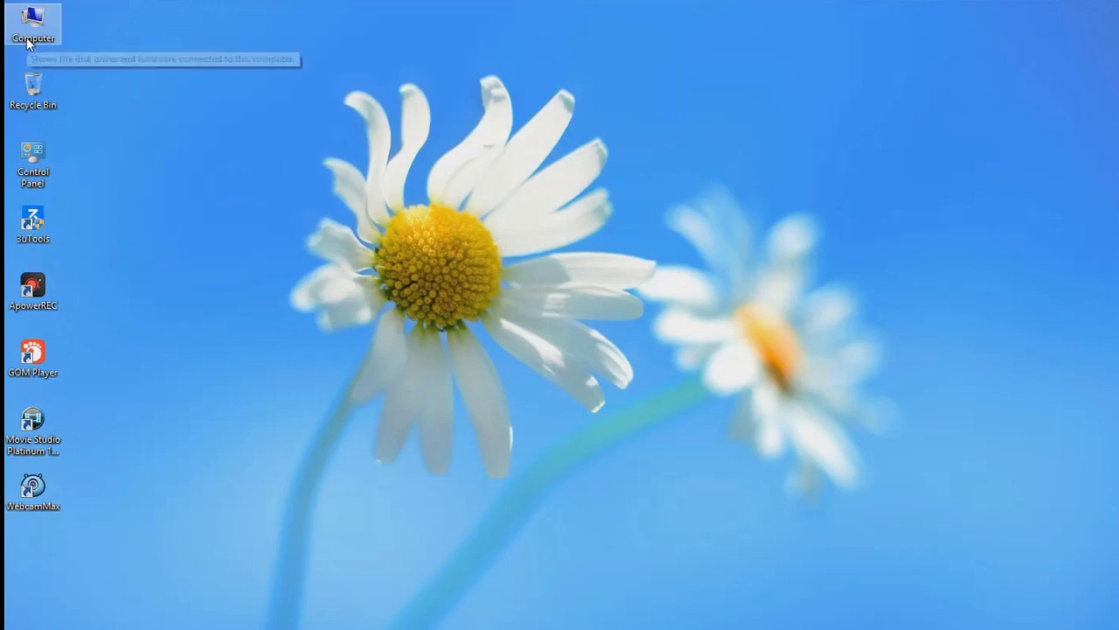
double_click(34, 32)
left_click_drag(362, 38, 448, 46)
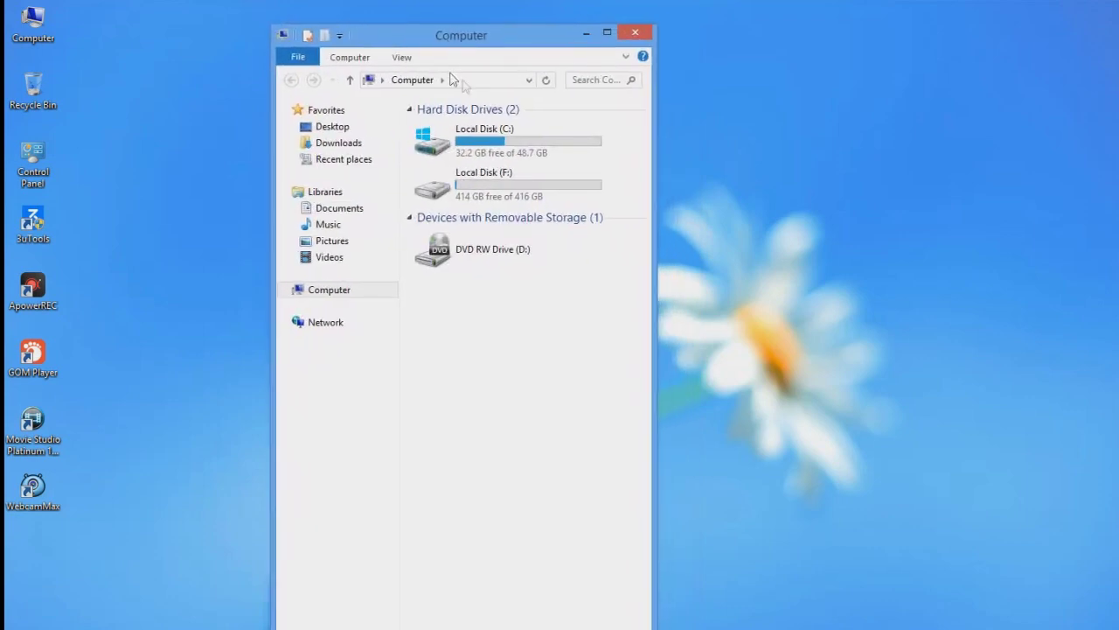
mouse_move(488, 41)
left_mouse_down()
mouse_move(523, 42)
mouse_move(489, 29)
left_mouse_up()
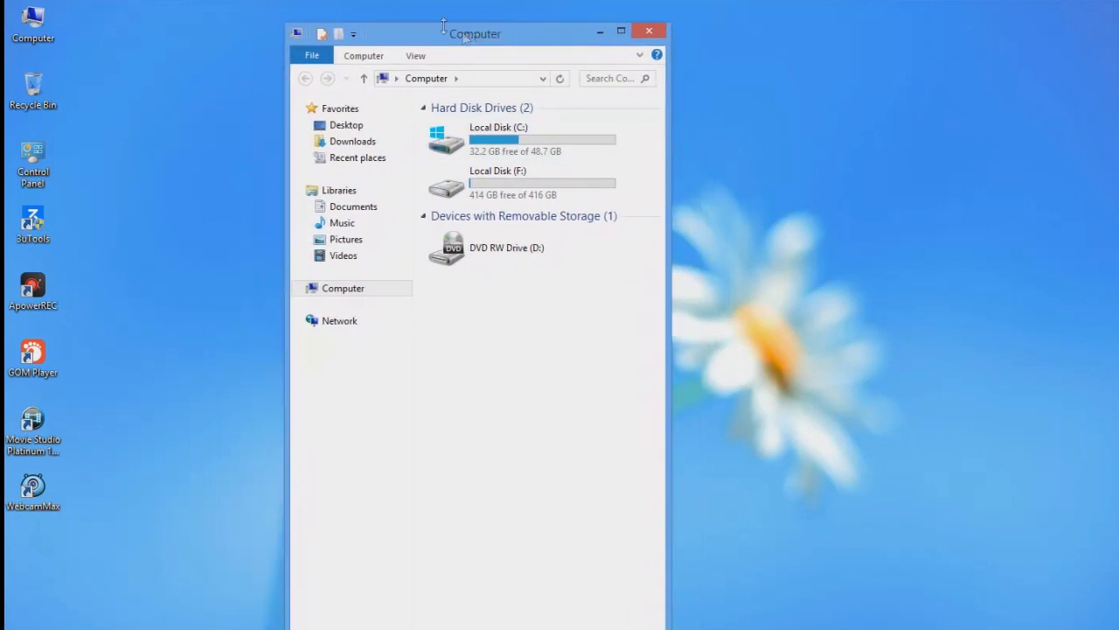
right_click(232, 32)
left_click(271, 70)
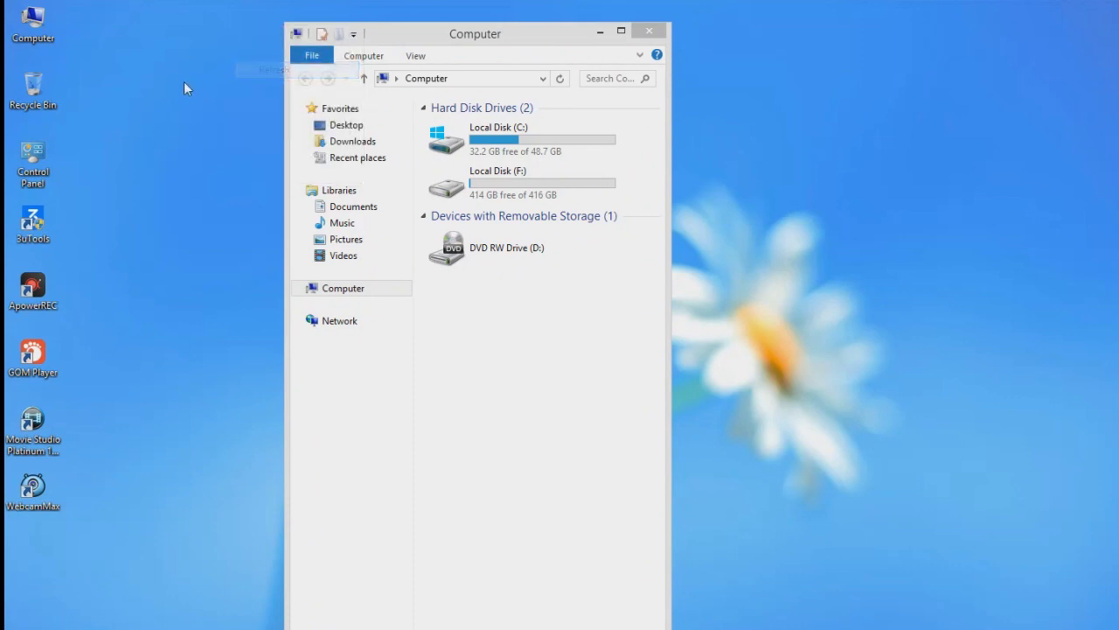
left_click(656, 34)
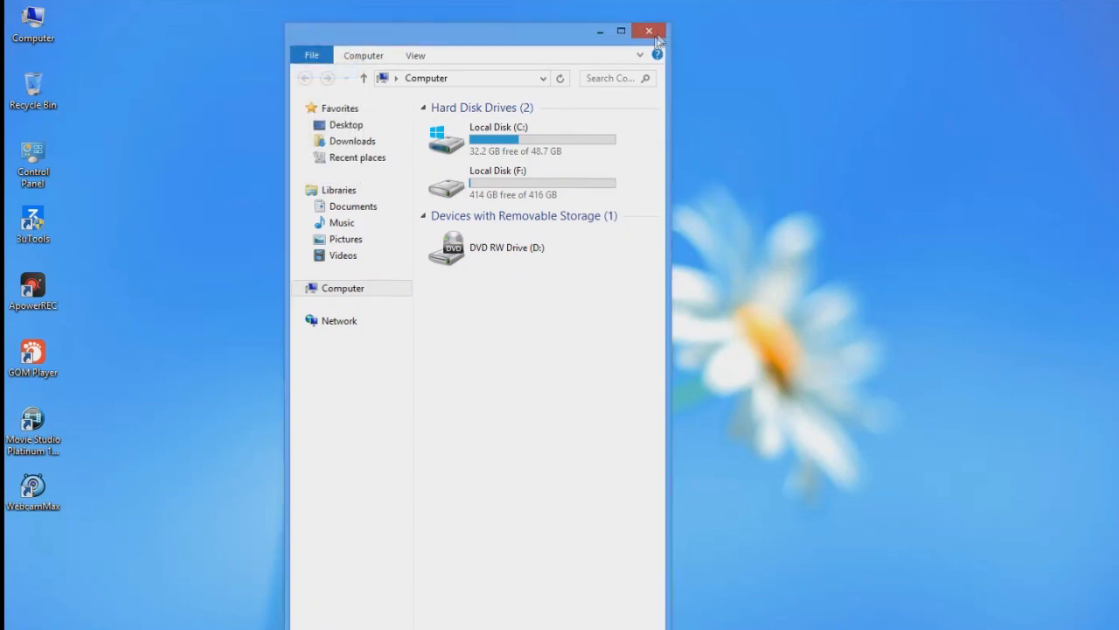
right_click(279, 102)
left_click(283, 143)
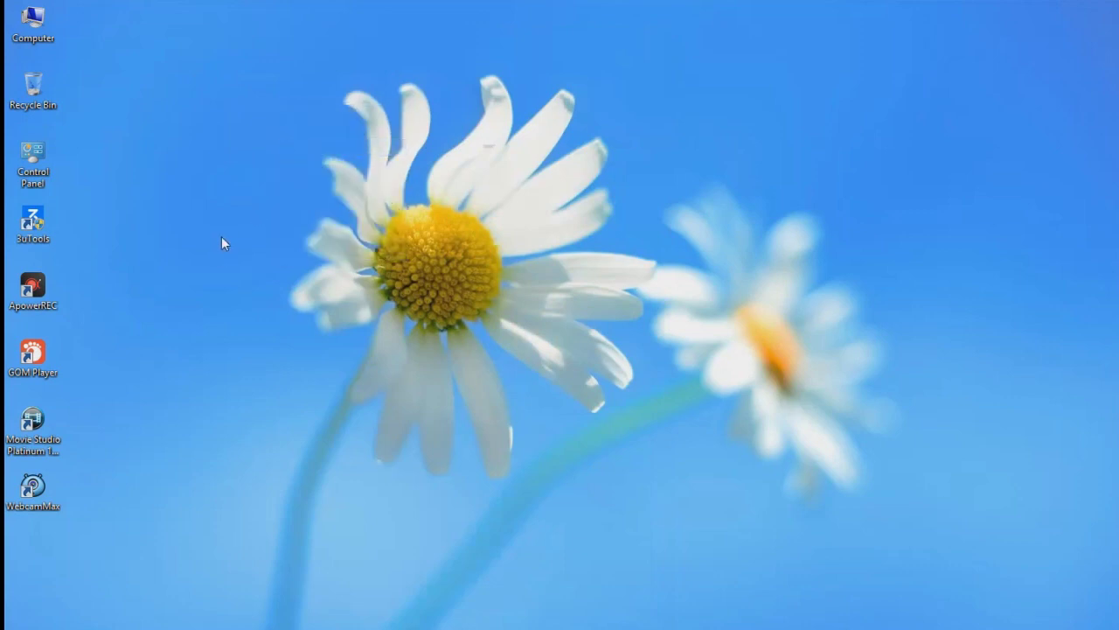
right_click(184, 95)
left_click(210, 140)
right_click(163, 122)
left_click(189, 161)
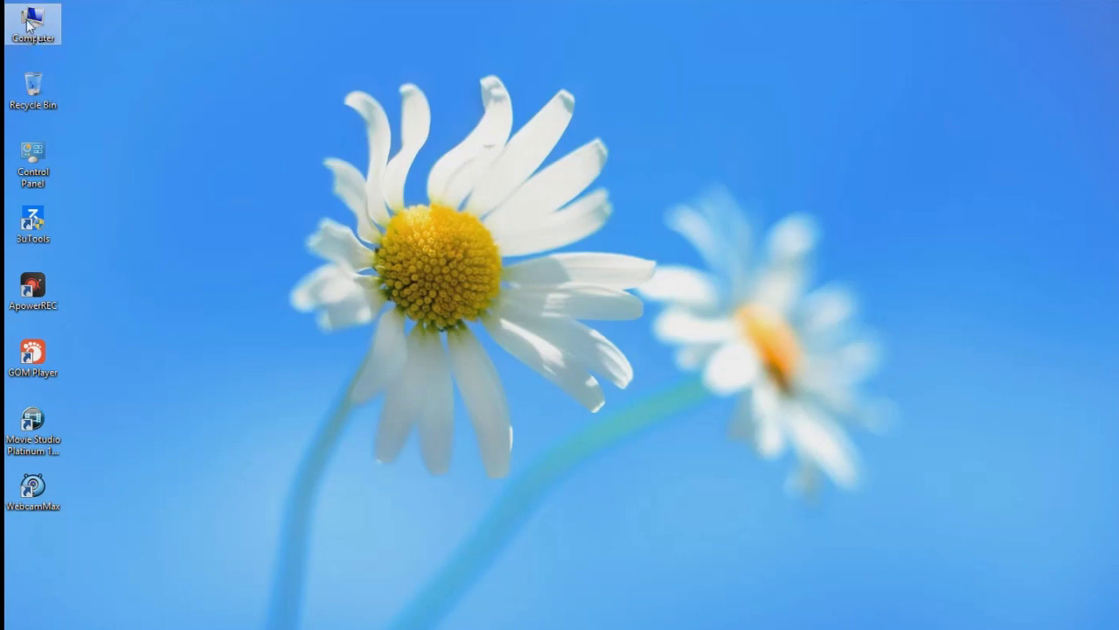
- Open the computer's system properties and bring up the advanced system settings
right_click(27, 27)
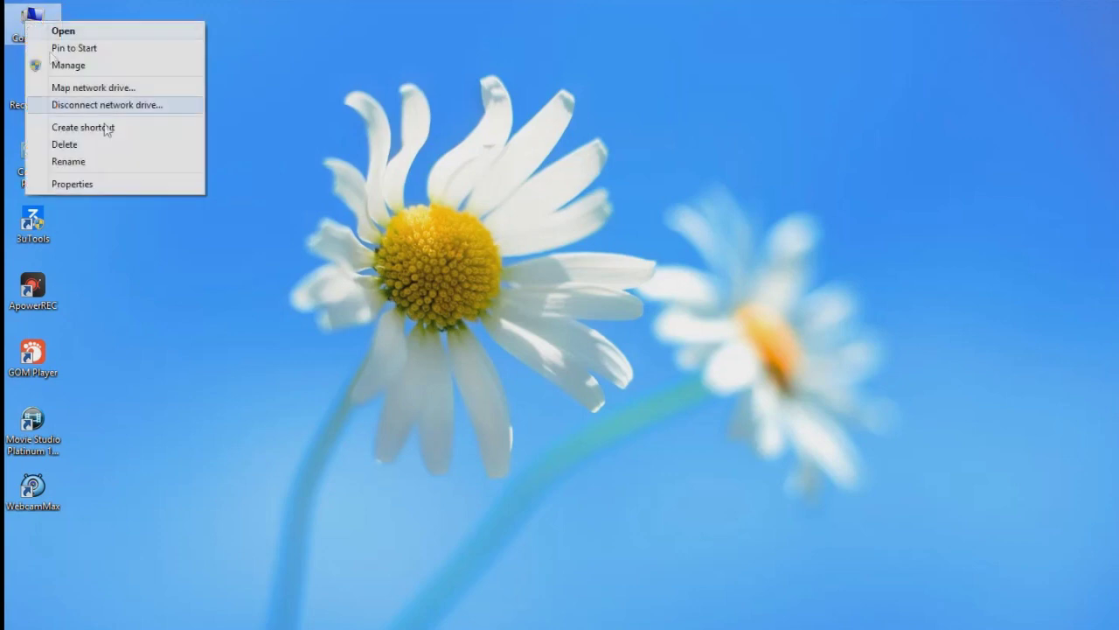
left_click(77, 186)
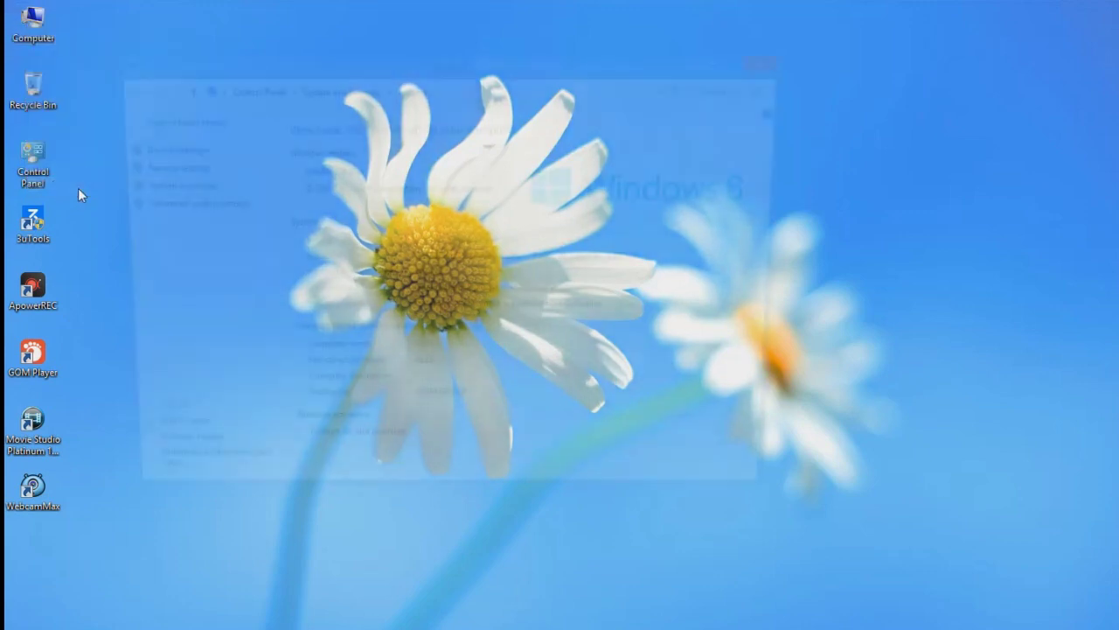
left_click_drag(394, 69, 418, 48)
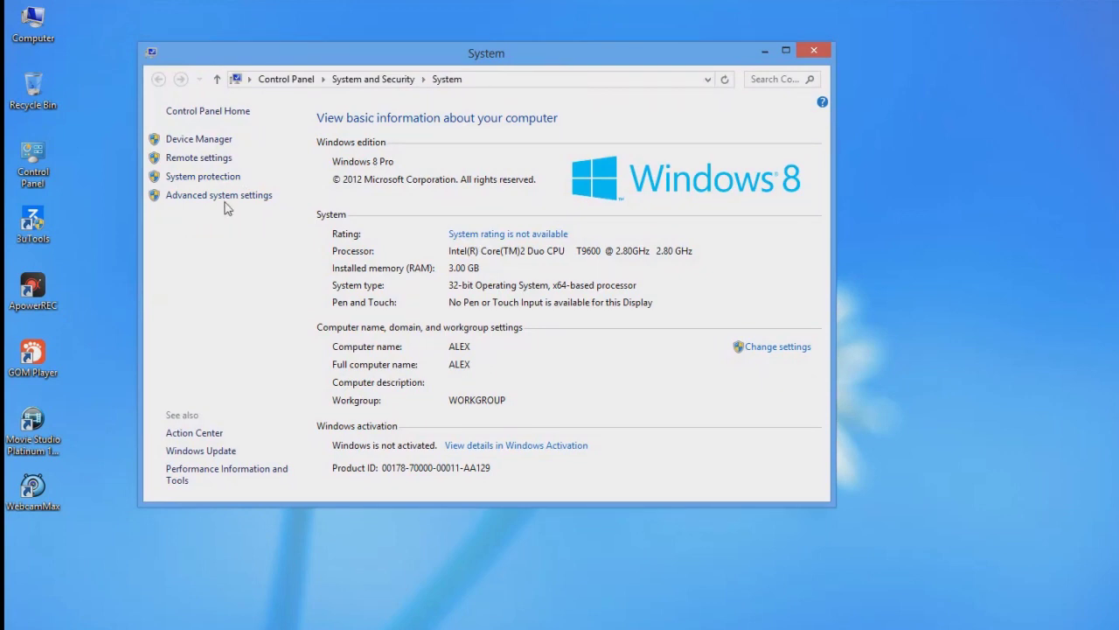
left_click(231, 198)
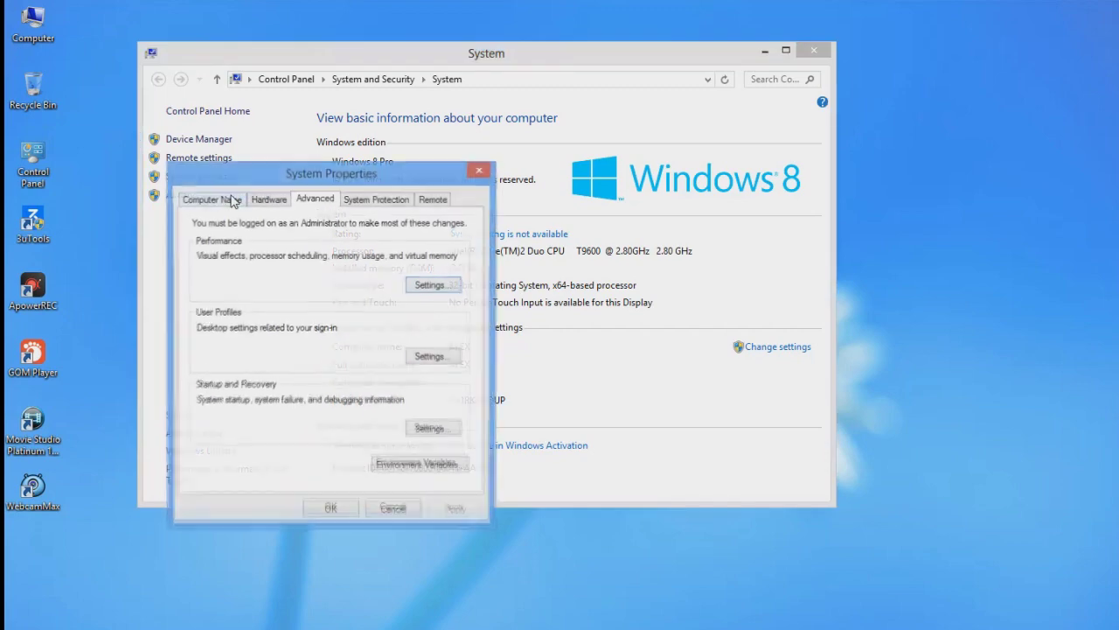
left_click_drag(215, 179, 352, 116)
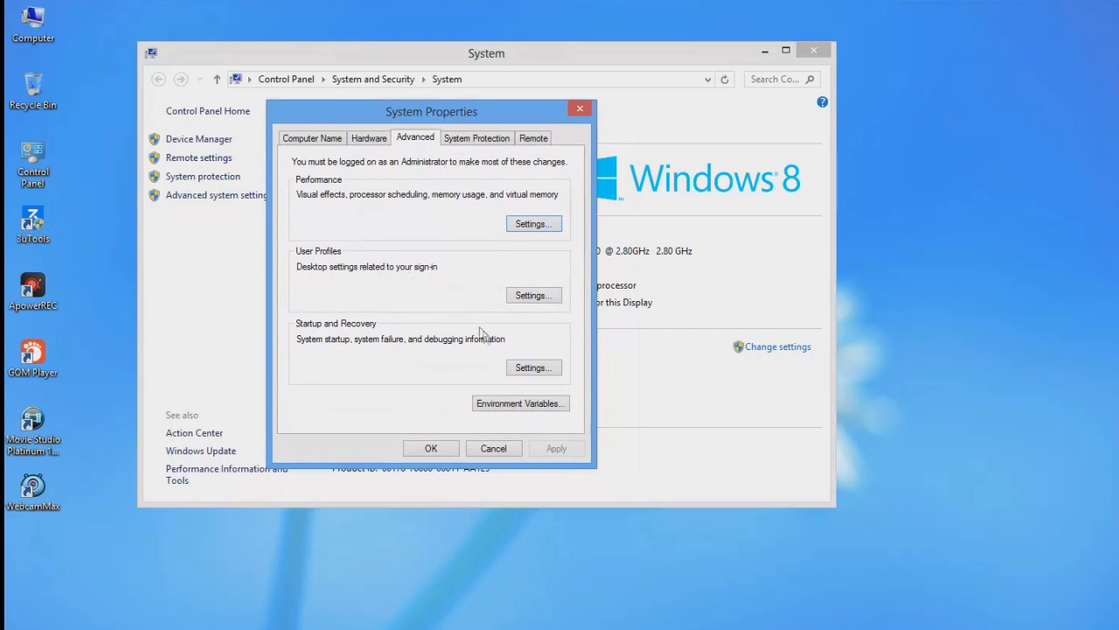
- Turn off Automatically restart under System failure in the Startup and Recovery settings, apply it and close the system windows
left_click(539, 371)
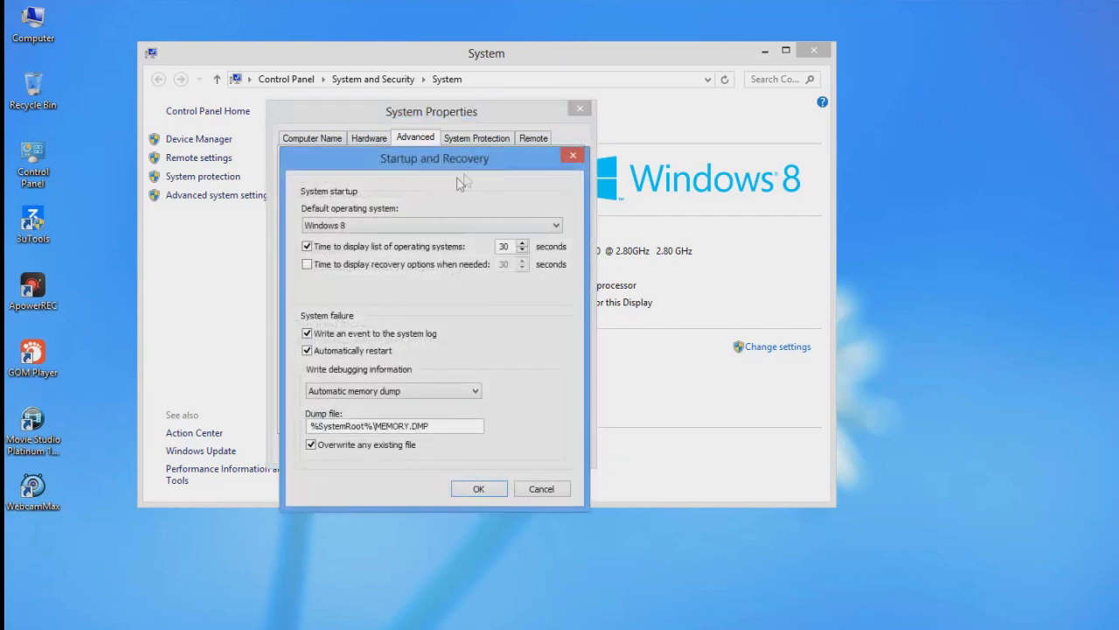
left_click_drag(487, 161, 437, 58)
left_click_drag(358, 51, 391, 38)
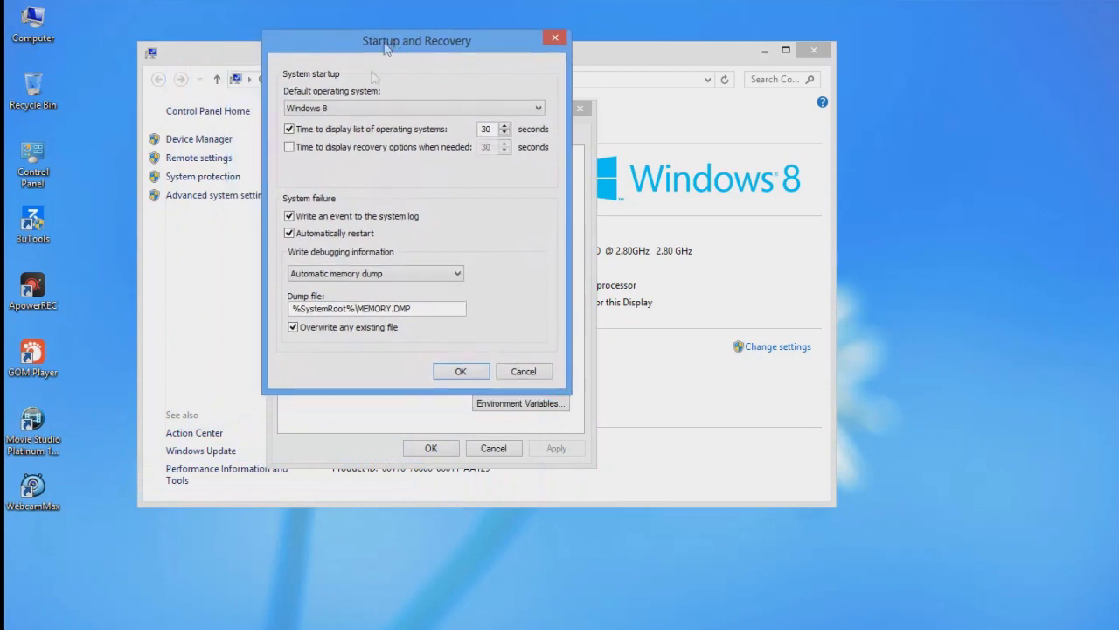
right_click(103, 16)
left_click(126, 49)
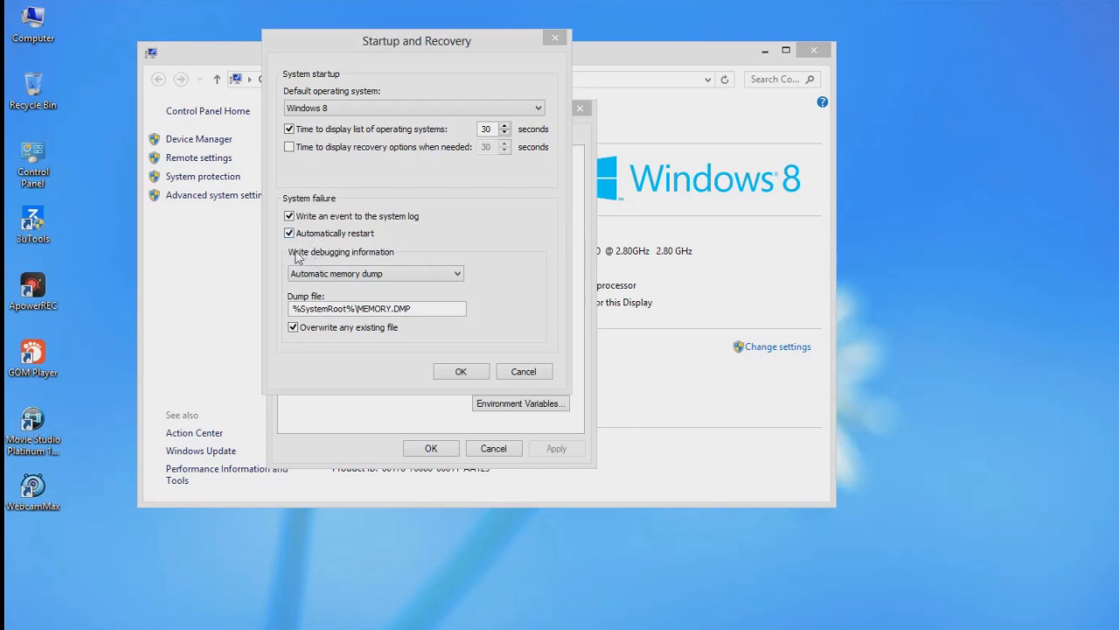
left_click(293, 236)
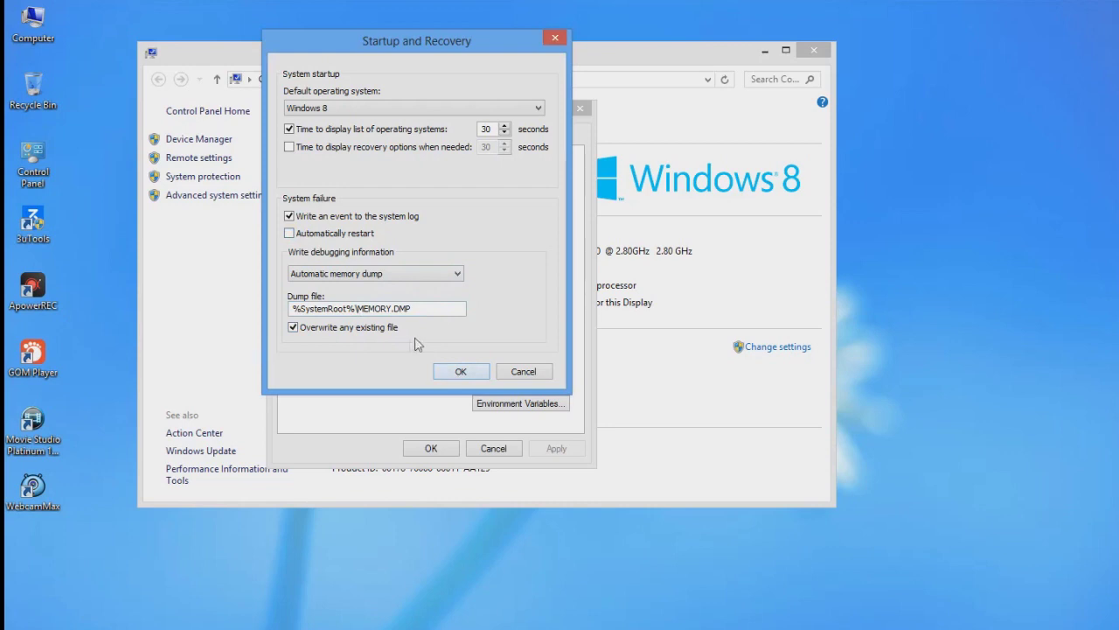
left_click(298, 235)
left_click(459, 370)
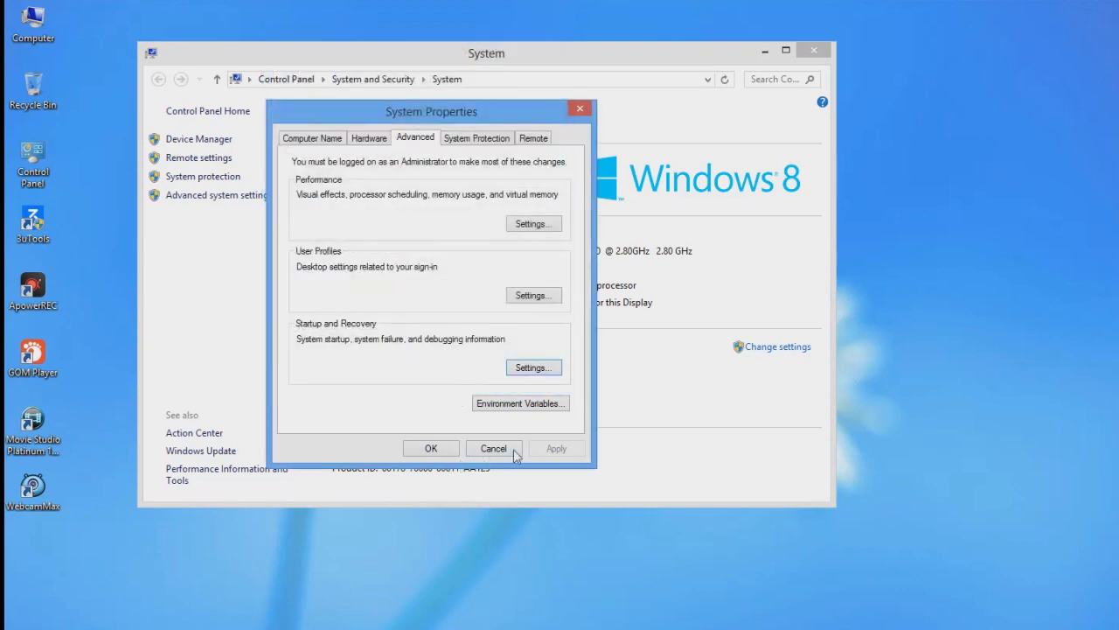
left_click(432, 450)
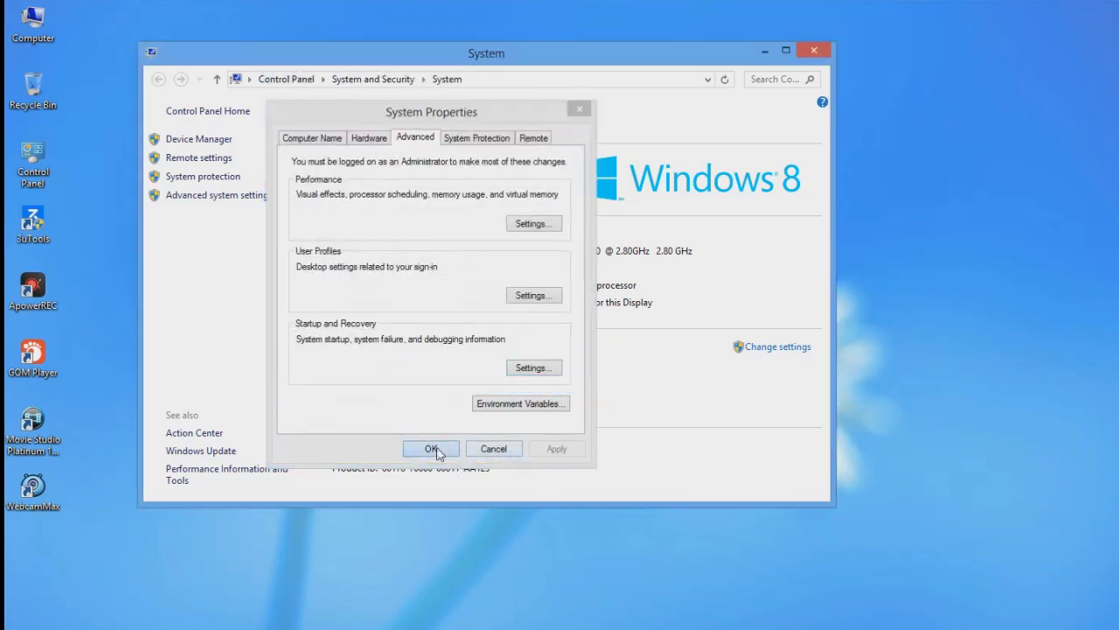
left_click(813, 51)
right_click(228, 110)
left_click(249, 154)
right_click(210, 75)
left_click(235, 119)
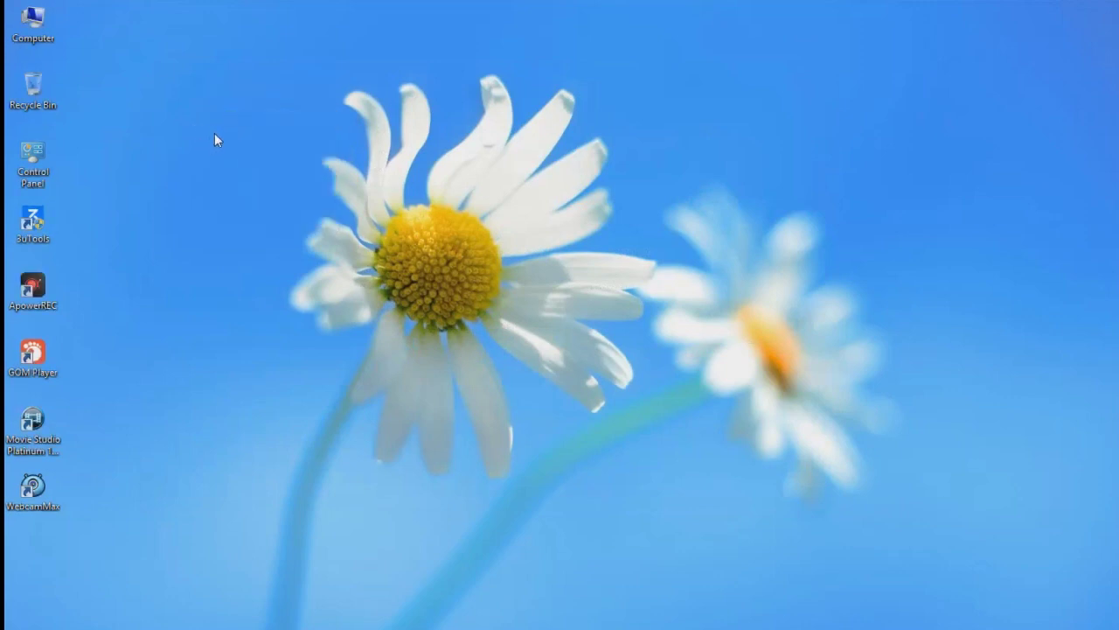
right_click(147, 68)
left_click(175, 110)
right_click(145, 34)
left_click(166, 79)
left_click_drag(76, 14, 7, 525)
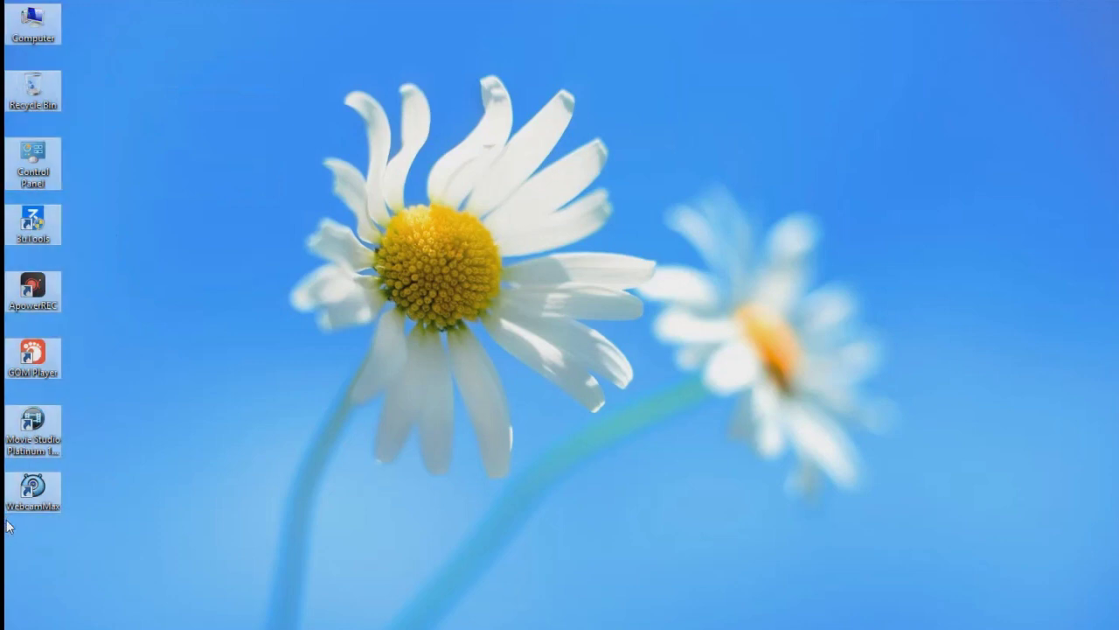
right_click(74, 62)
left_click(100, 98)
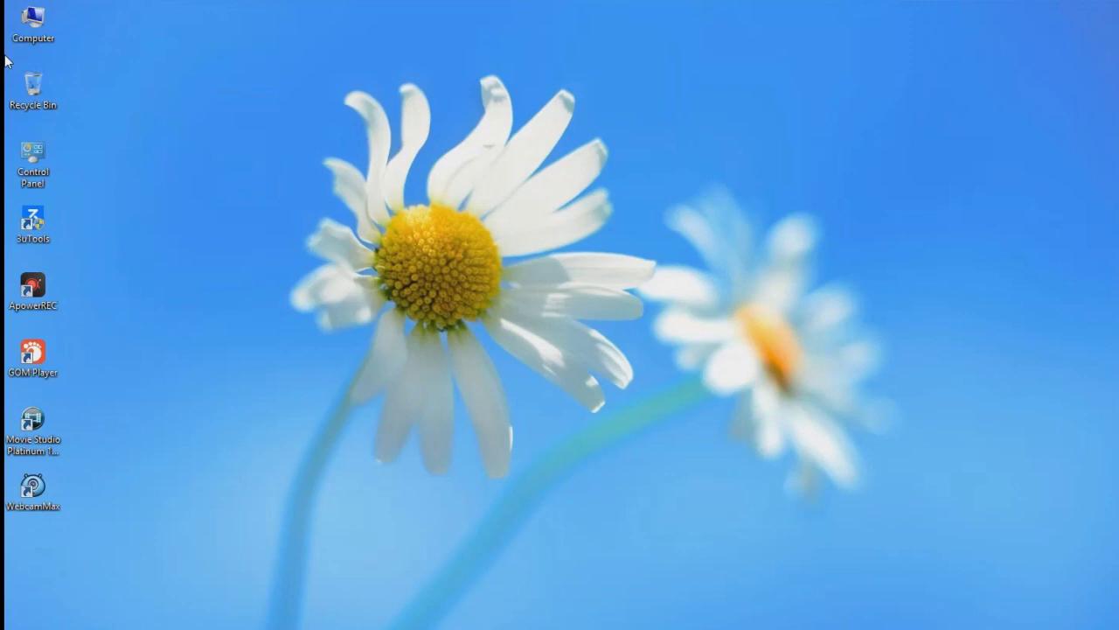
right_click(5, 56)
left_click(43, 98)
right_click(6, 58)
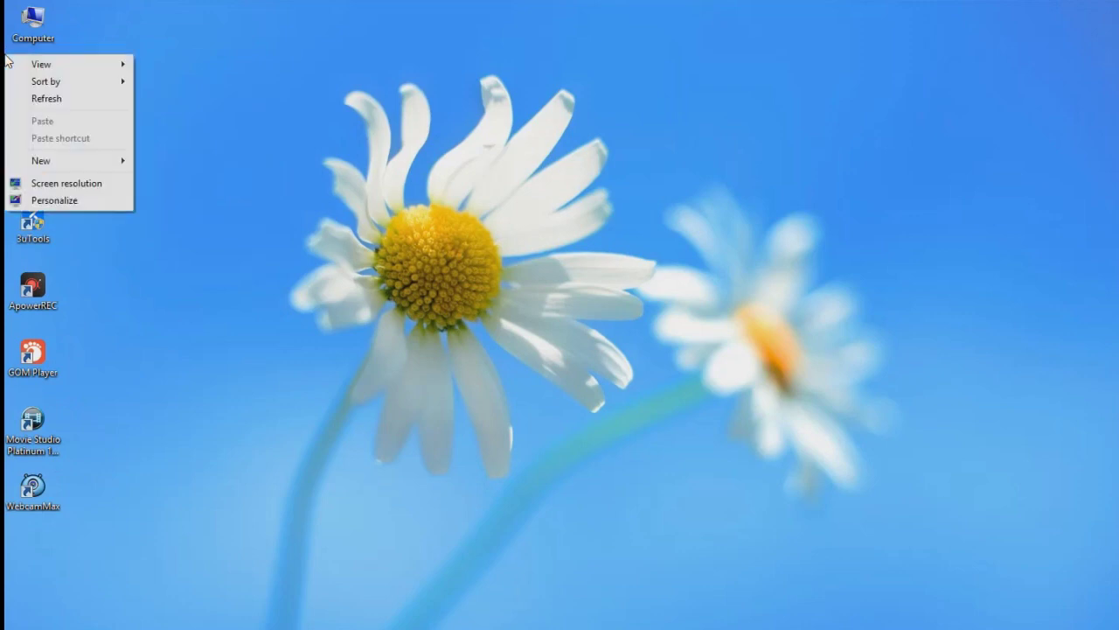
left_click(12, 103)
left_click_drag(6, 6, 54, 504)
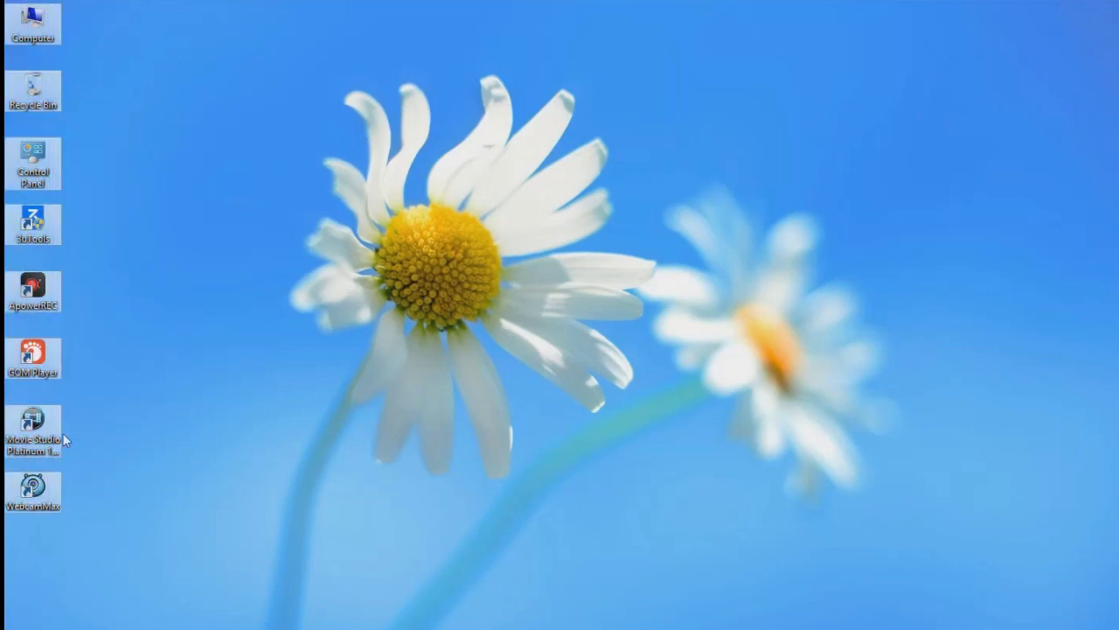
right_click(183, 33)
left_click(192, 75)
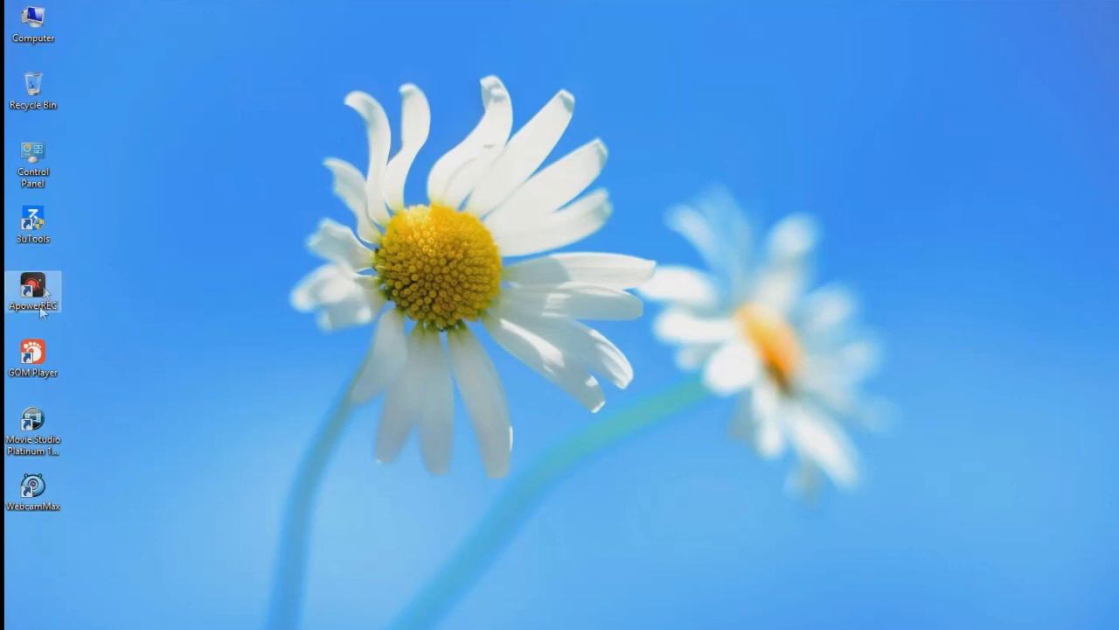
right_click(137, 113)
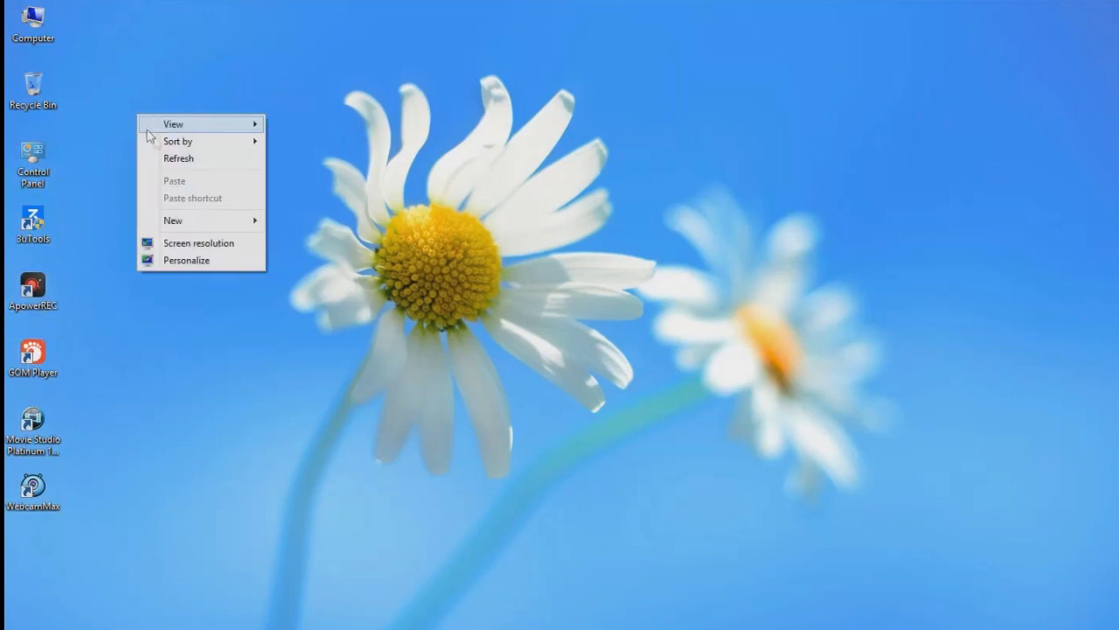
left_click(160, 157)
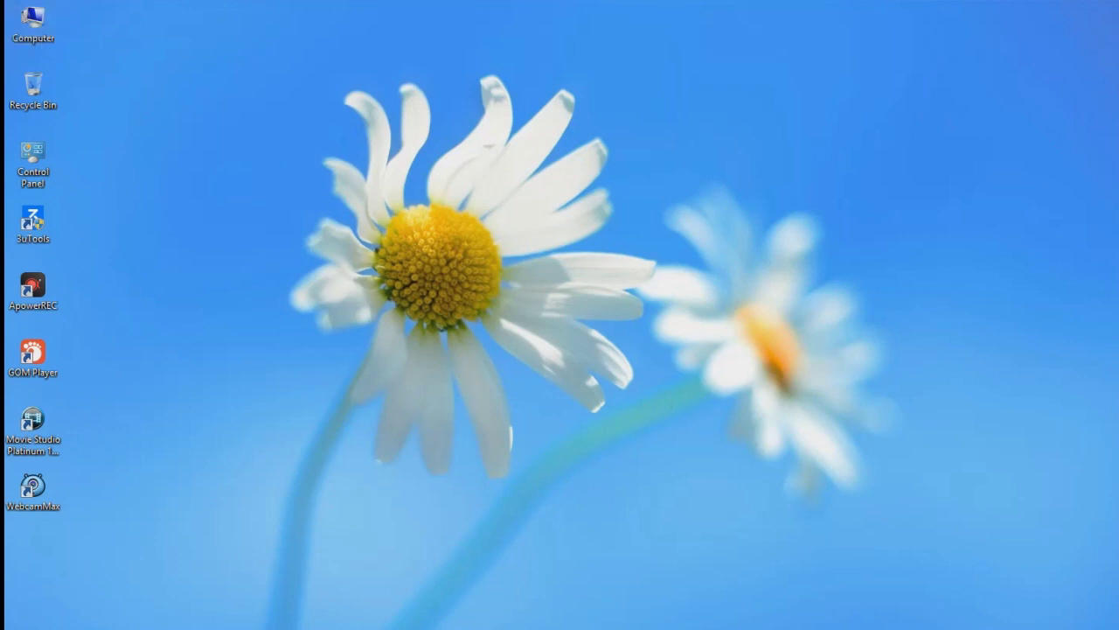
right_click(644, 352)
left_click(679, 395)
right_click(360, 194)
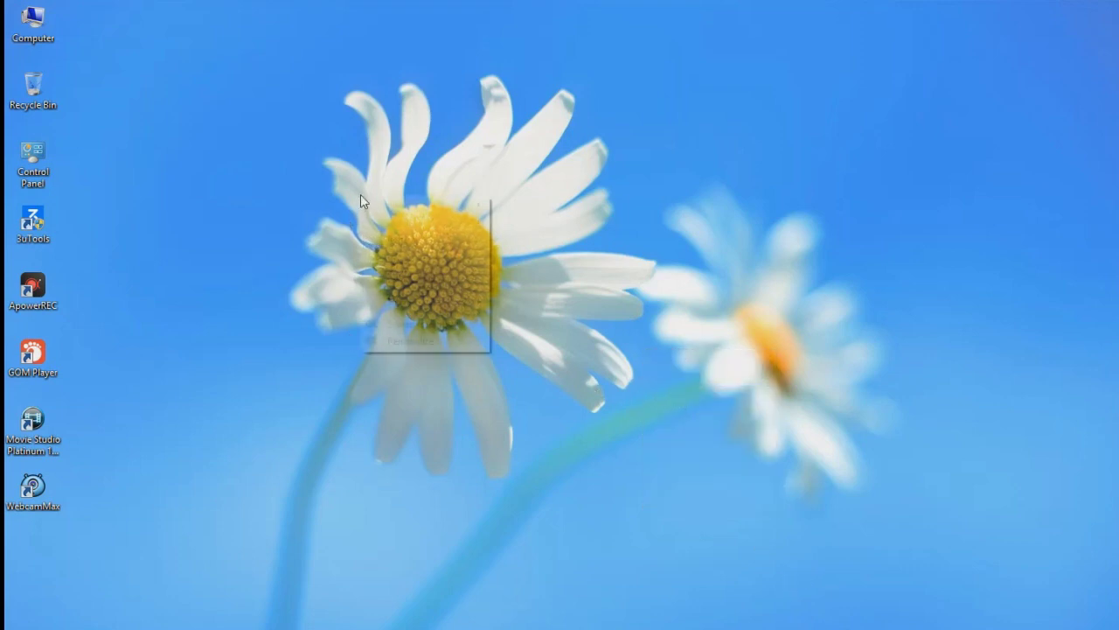
left_click(388, 238)
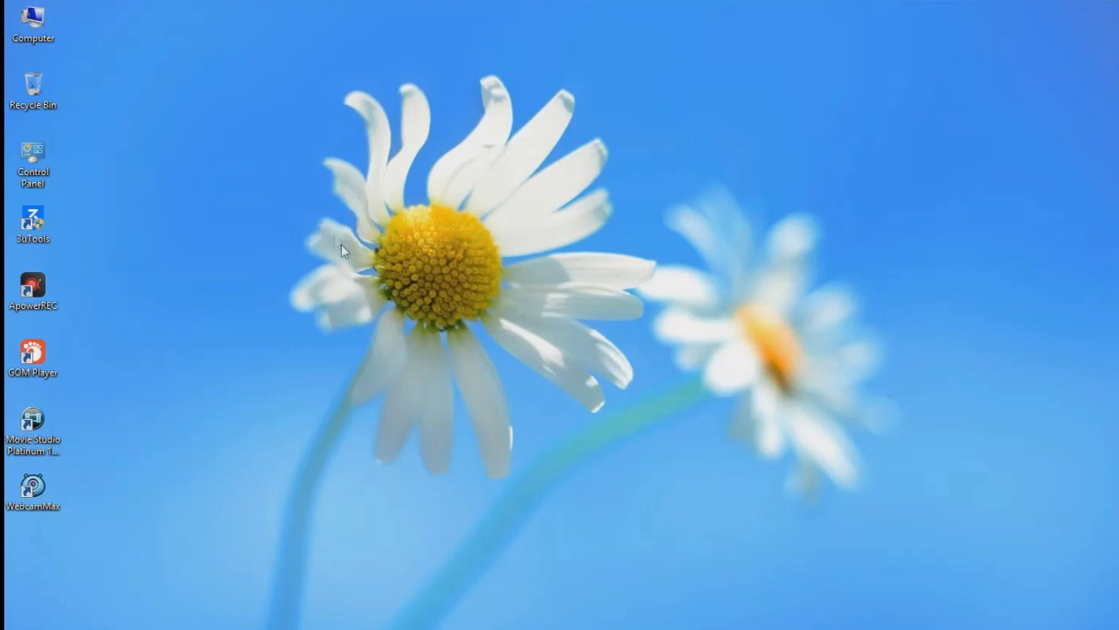
right_click(375, 200)
left_click(395, 242)
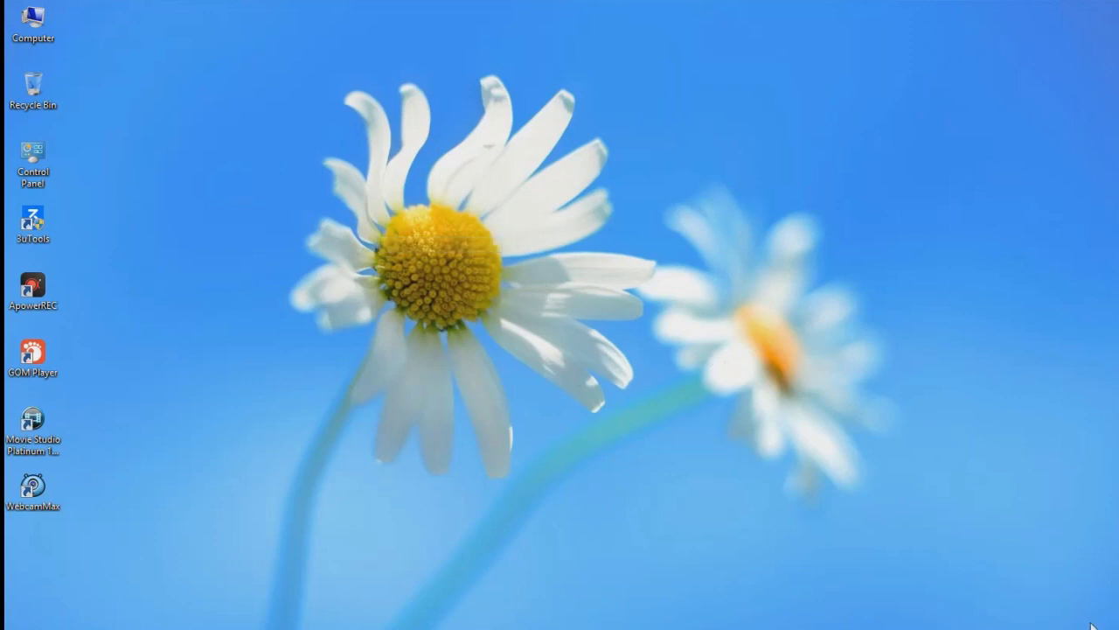